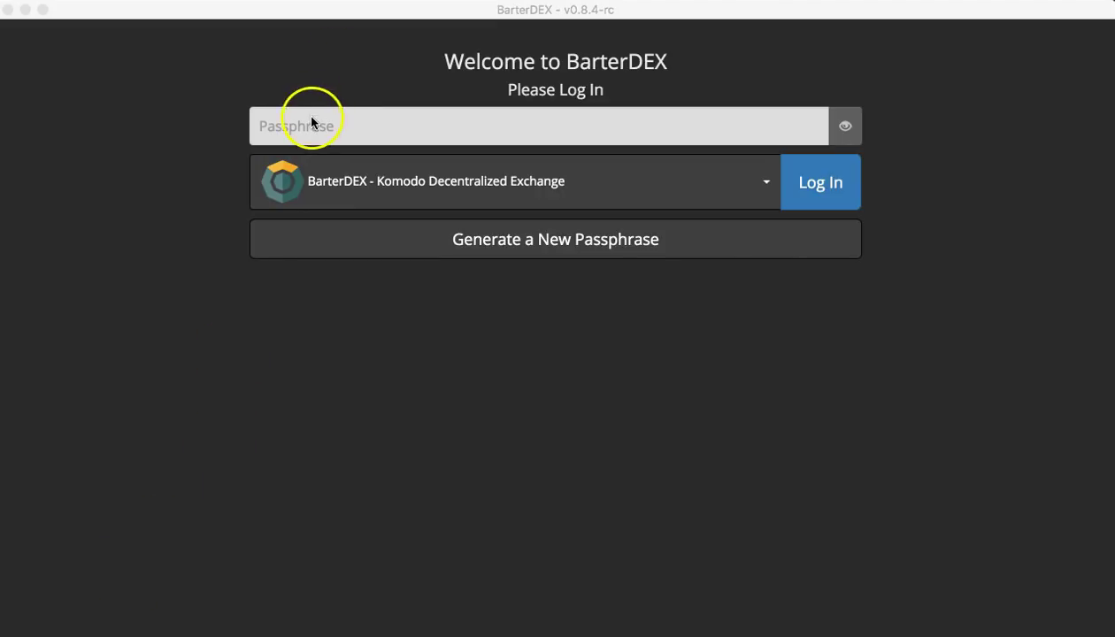
Log in with the pasted wallet passphrase and dismiss the Add Coins dialog unchanged
left_click(311, 122)
key("super+v")
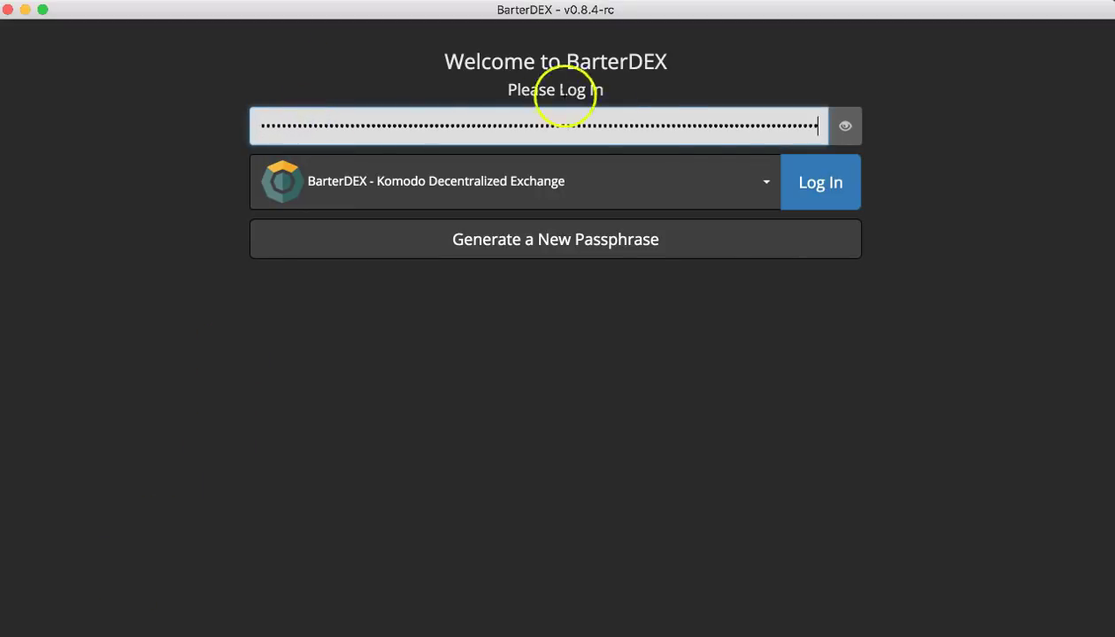
left_click(817, 193)
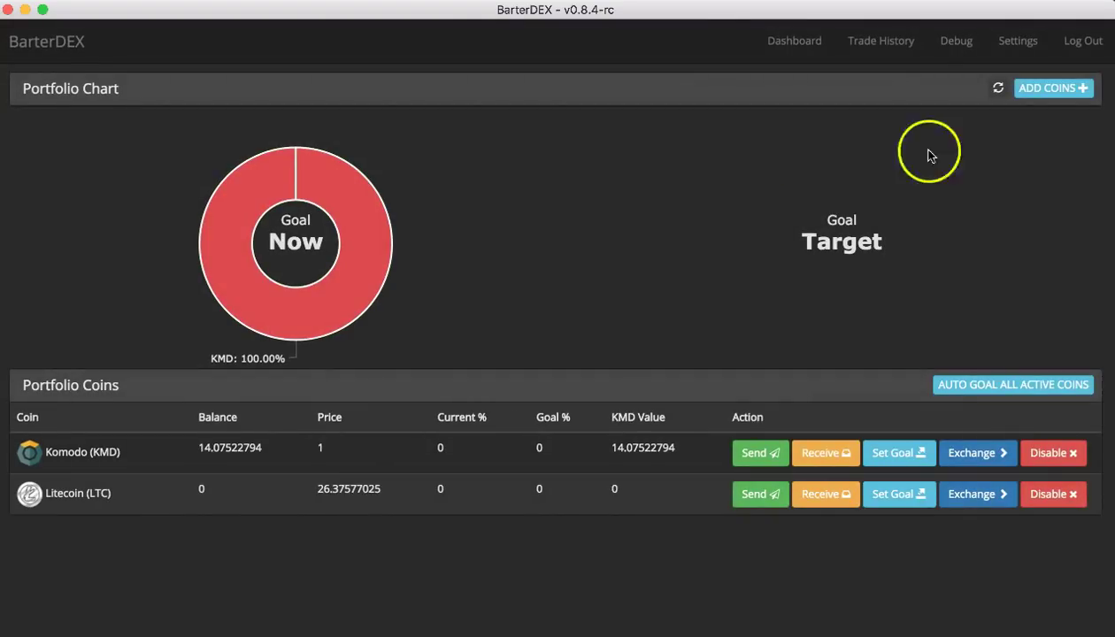
left_click(1057, 91)
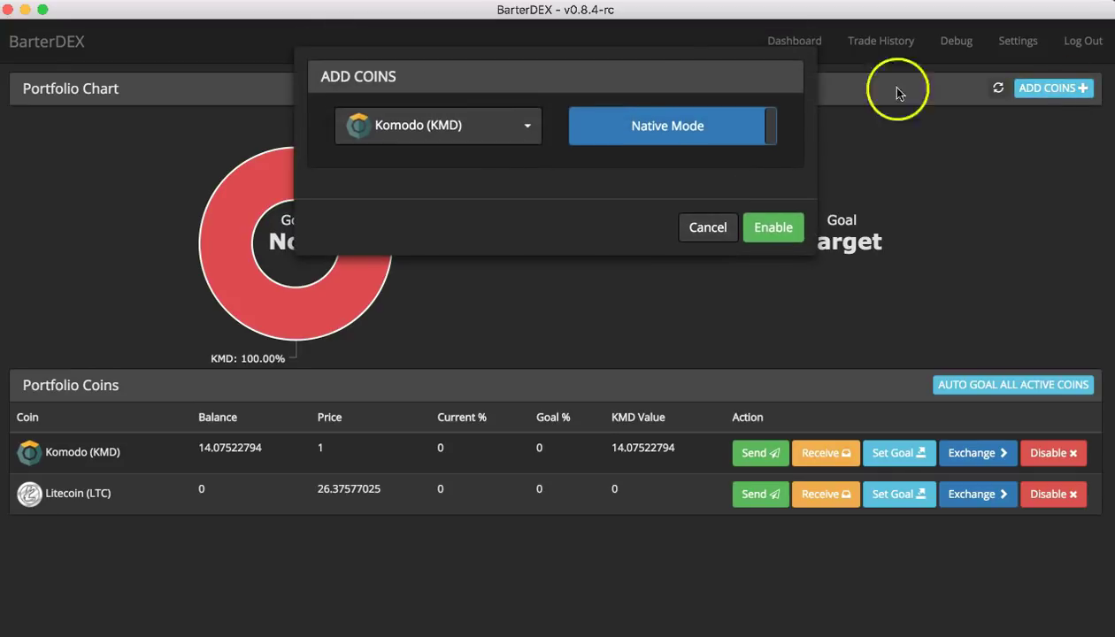
left_click(689, 230)
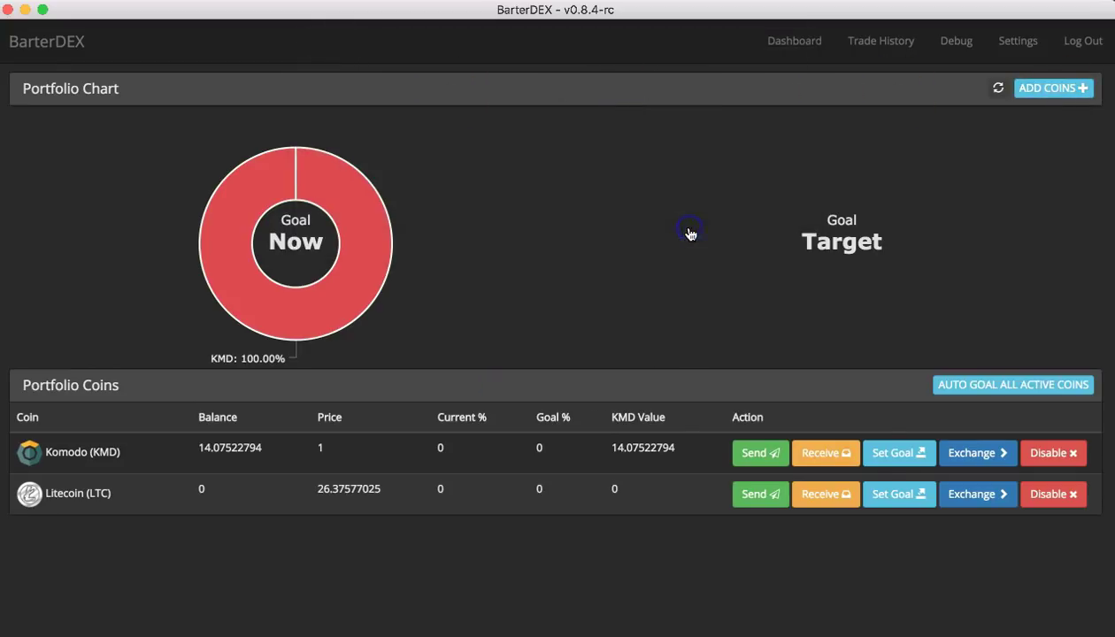
Open the LTC/KMD exchange and fill the buy order from the third seller's offer
left_click(977, 498)
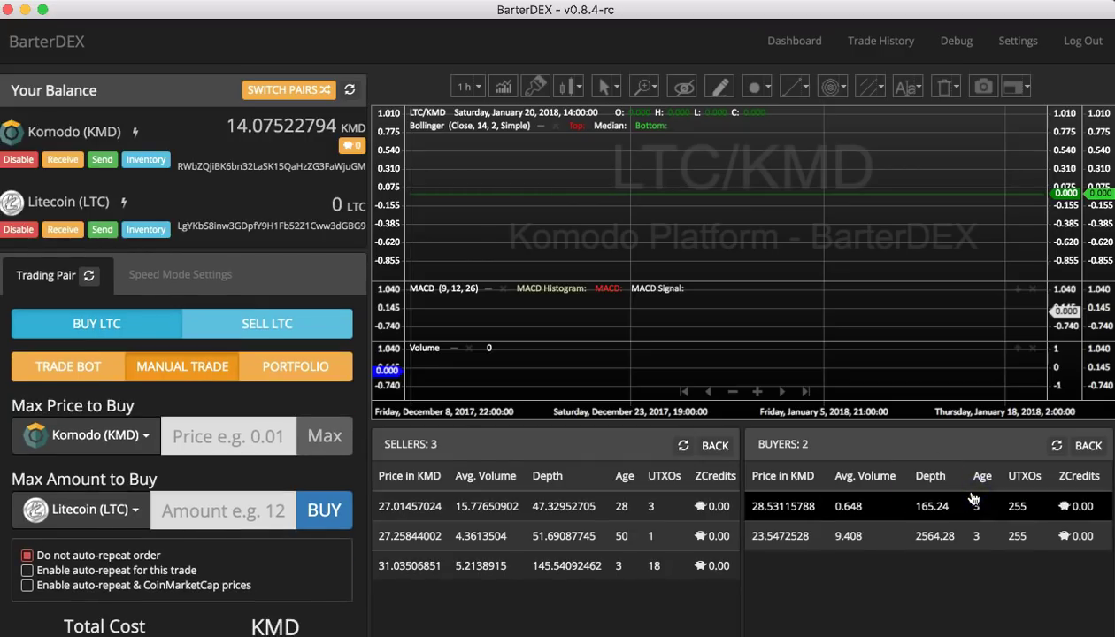
left_click(476, 455)
scroll(350, 426, "down", 2)
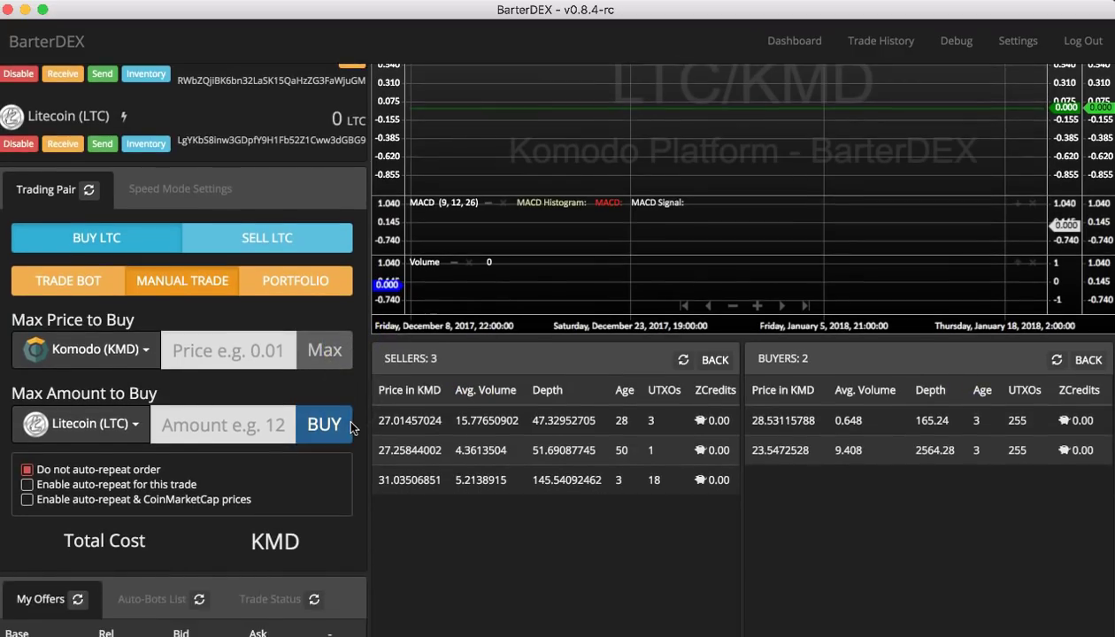
left_click(473, 498)
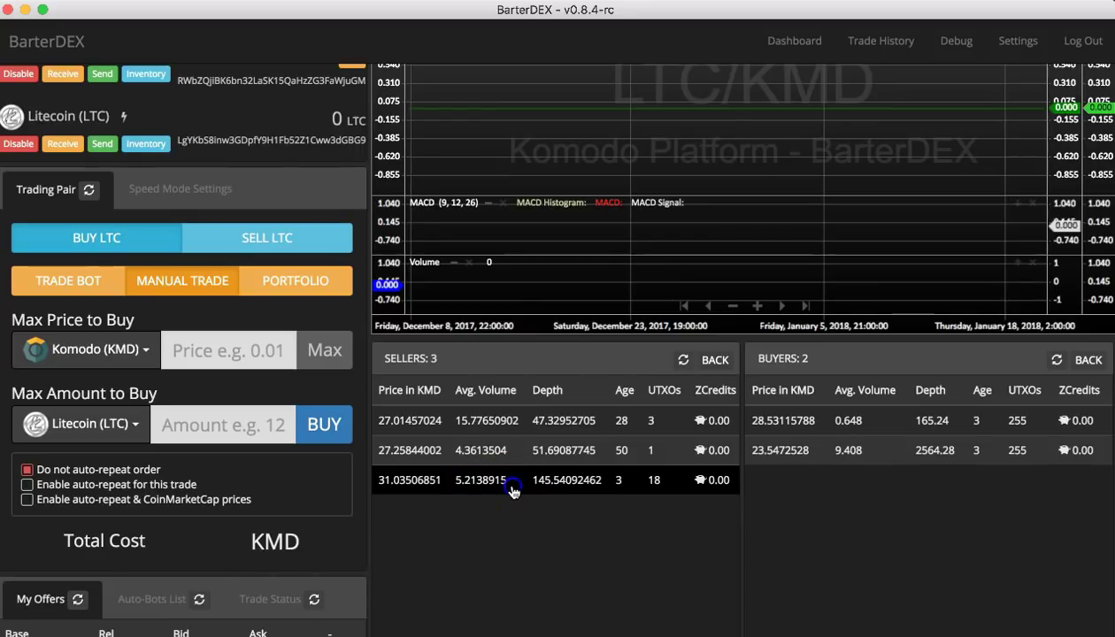
Set max price to 31.1 KMD and start a trade bot buying 0.168 LTC
left_click(187, 393)
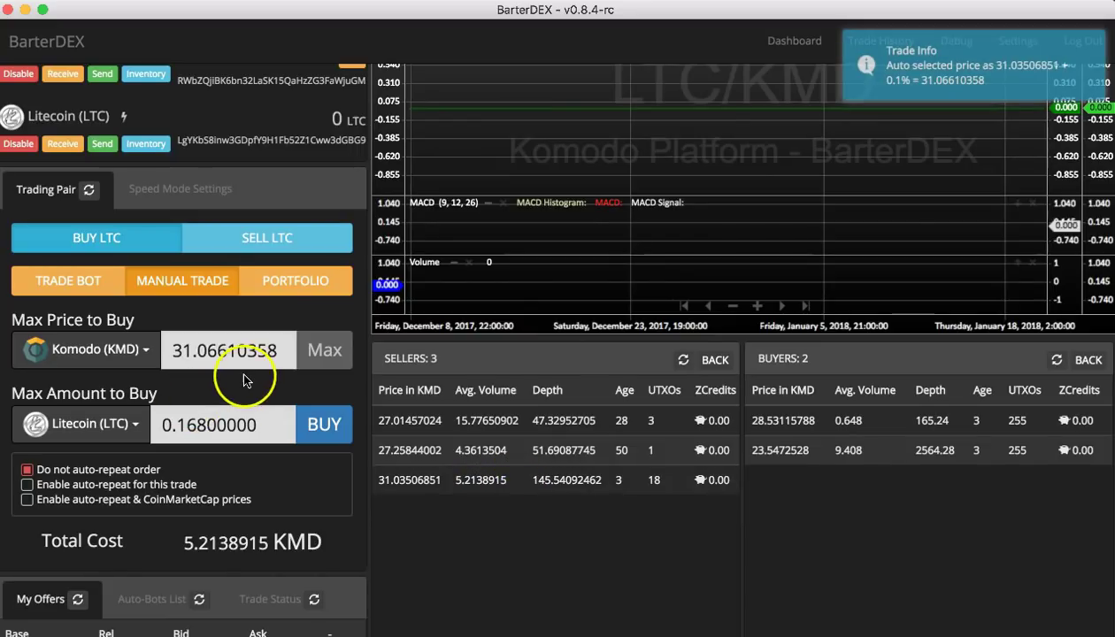
left_click_drag(279, 351, 203, 352)
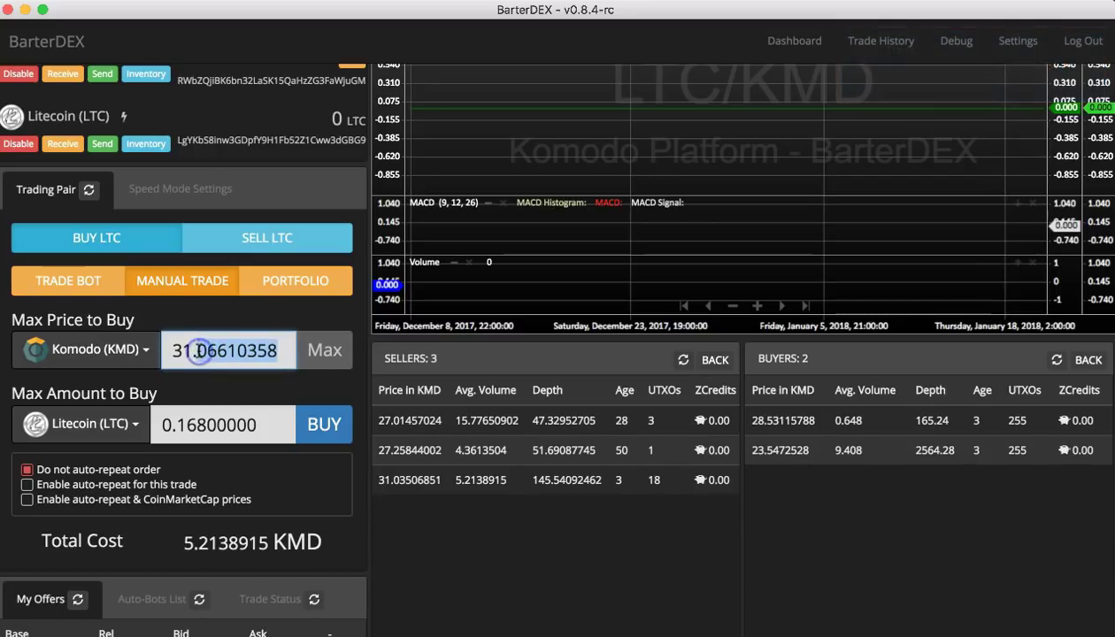
type("1.1")
left_click(220, 400)
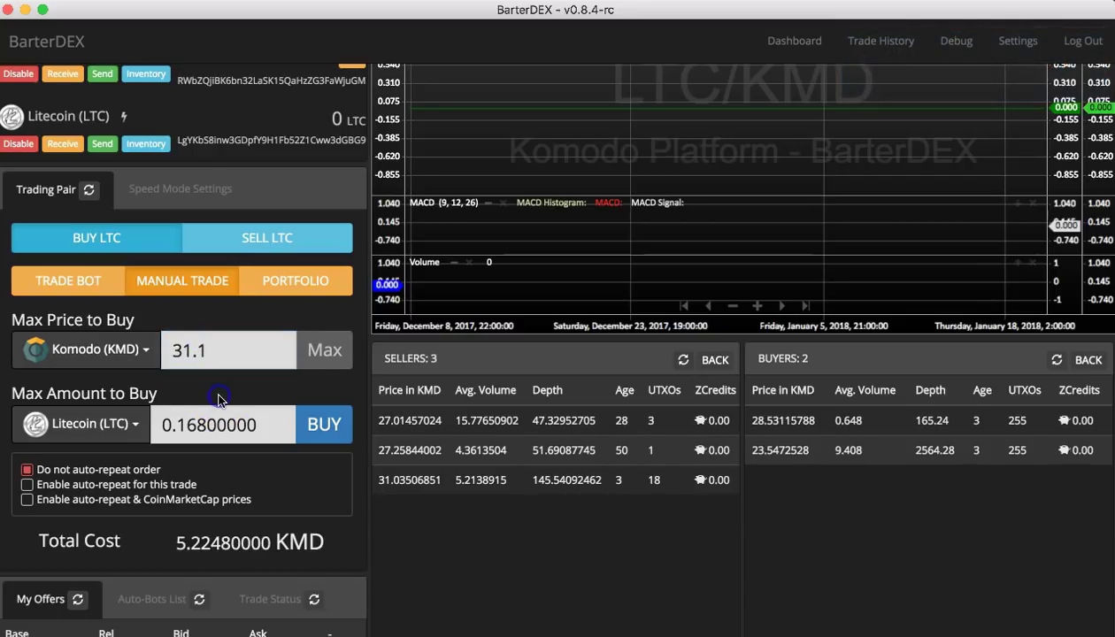
left_click(324, 424)
left_click(78, 283)
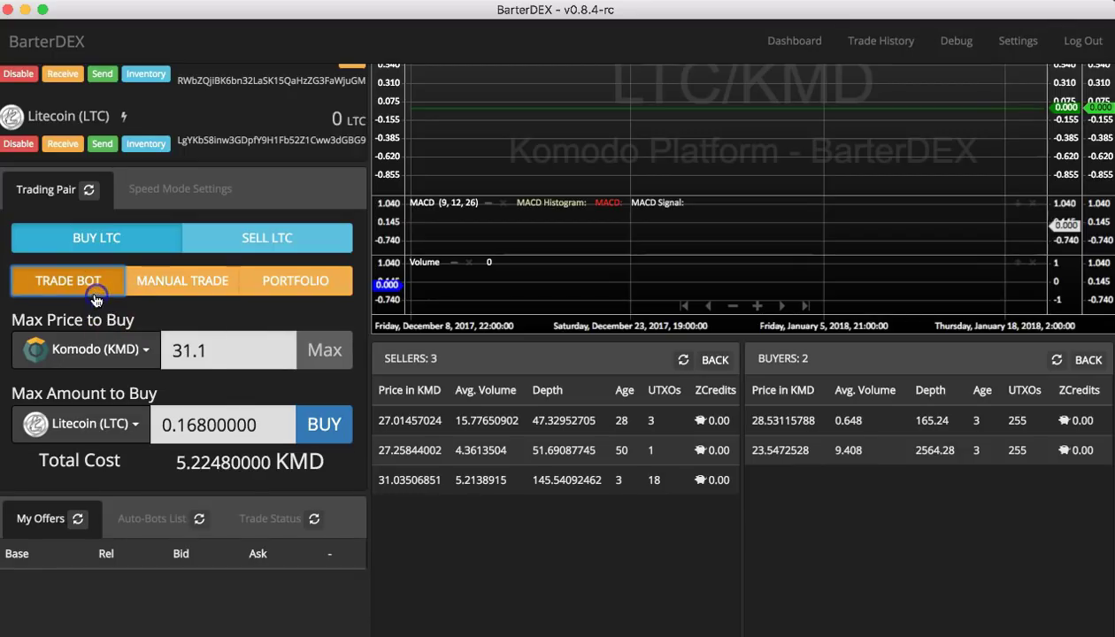
left_click(325, 434)
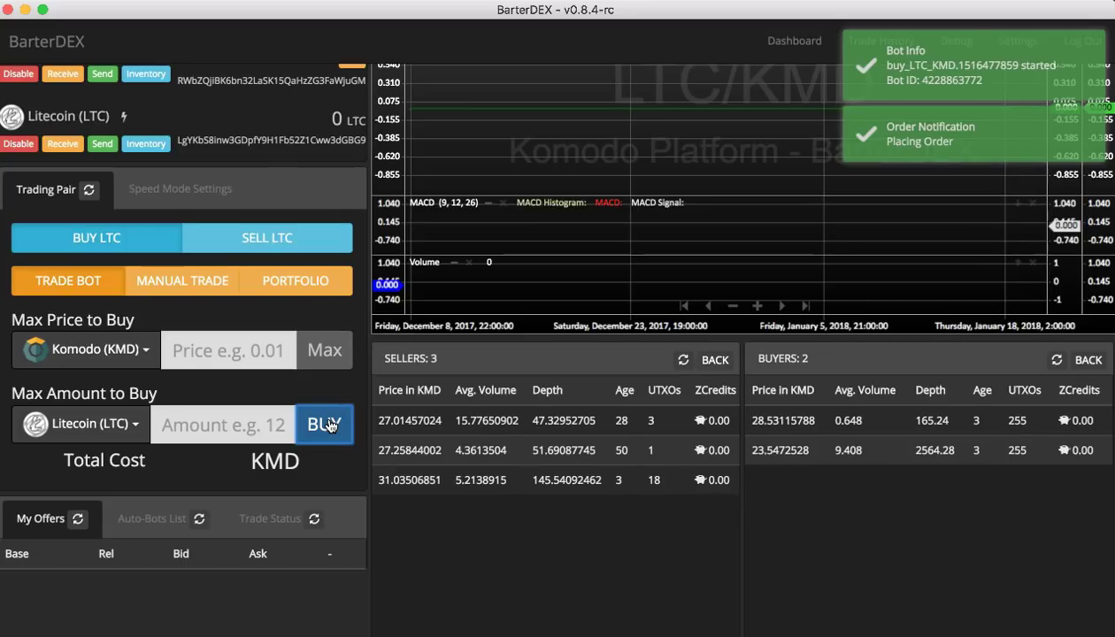
Open the Auto-Bots list and watch the 0.168 LTC bot until it shows one trade attempt
left_click(155, 518)
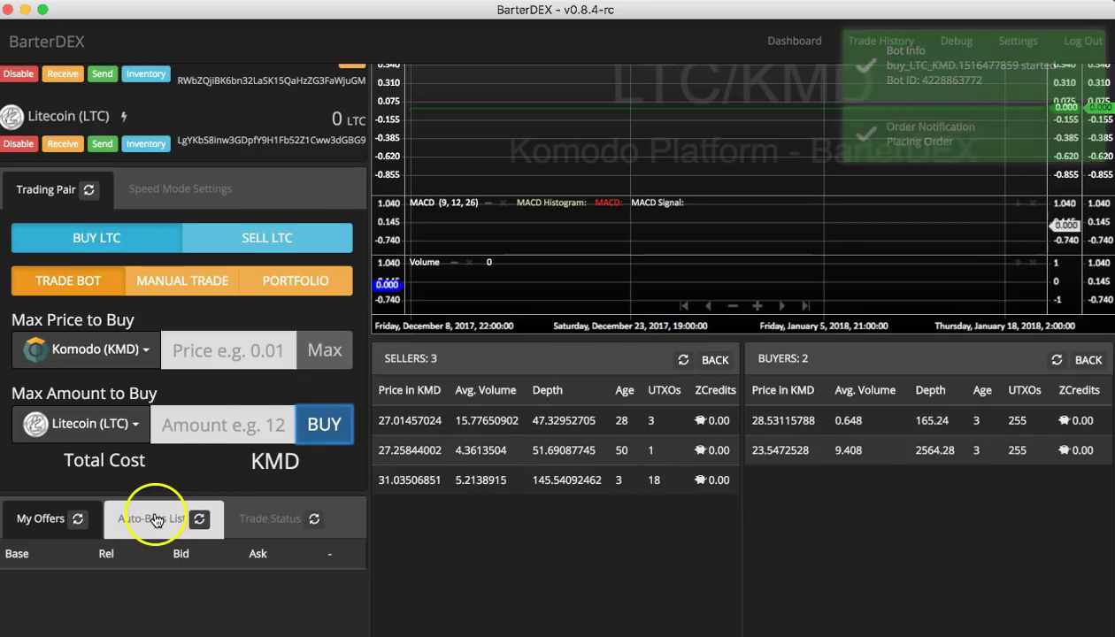
scroll(155, 520, "down", 3)
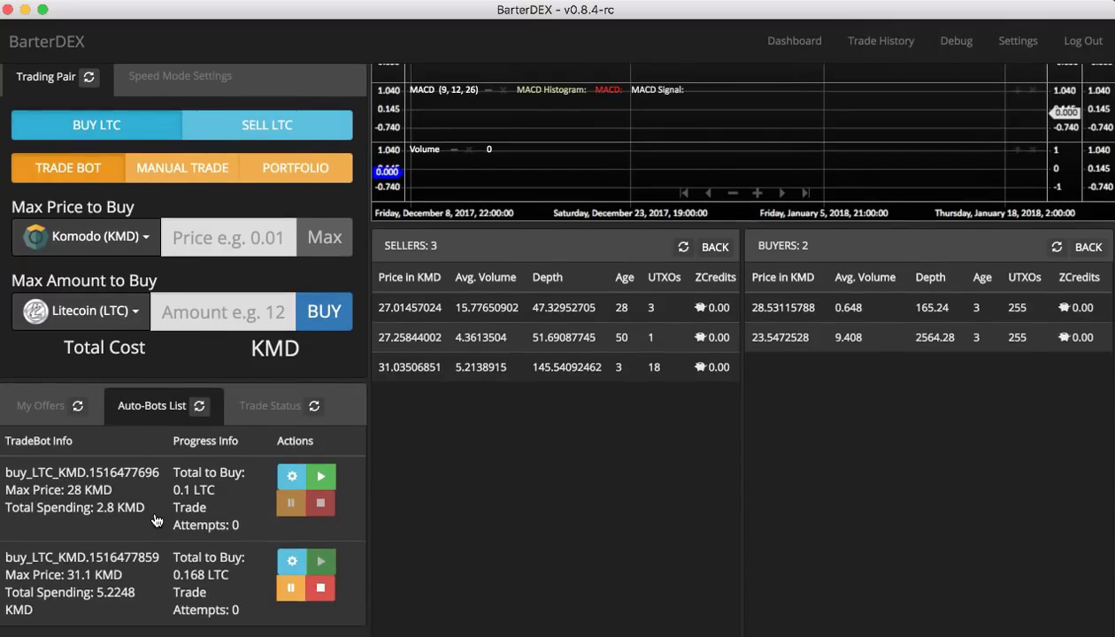
scroll(155, 519, "down", 2)
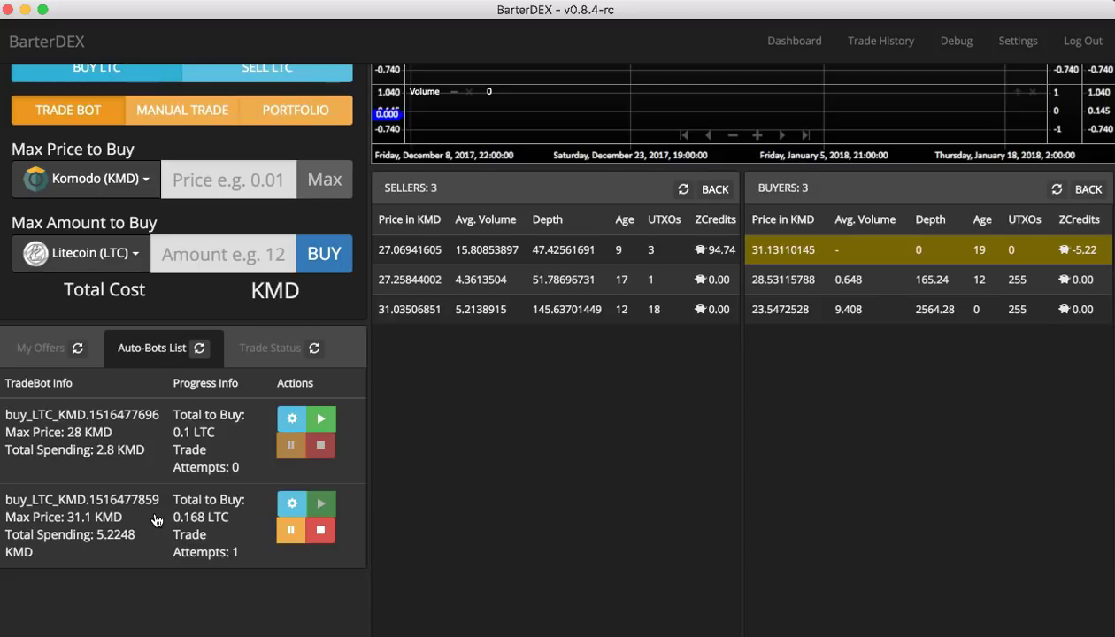
scroll(353, 506, "up", 5)
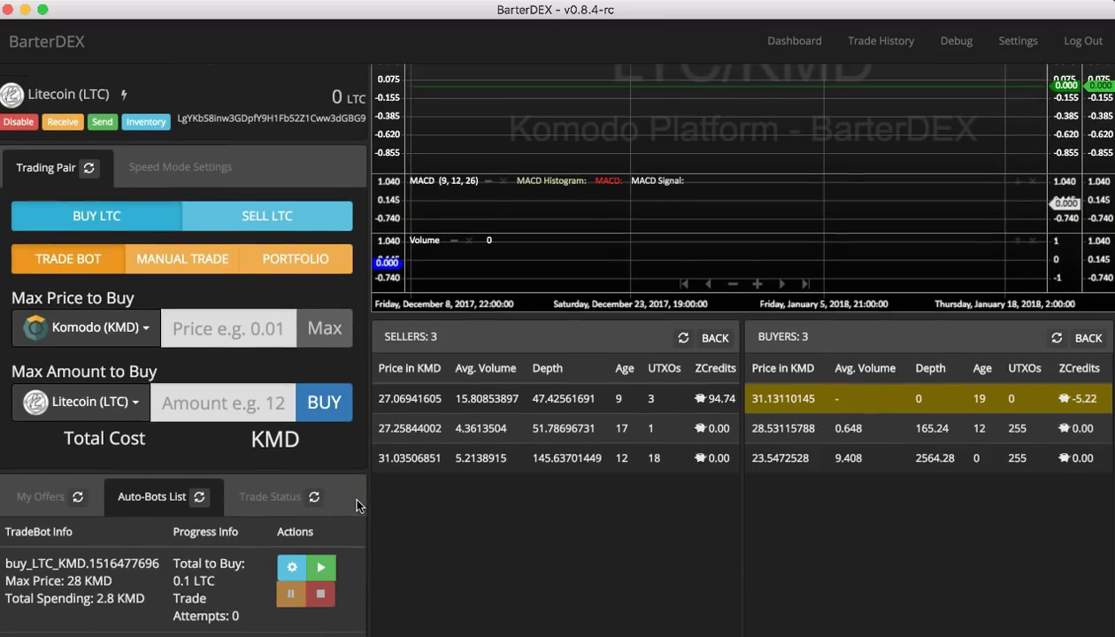
scroll(357, 505, "up", 2)
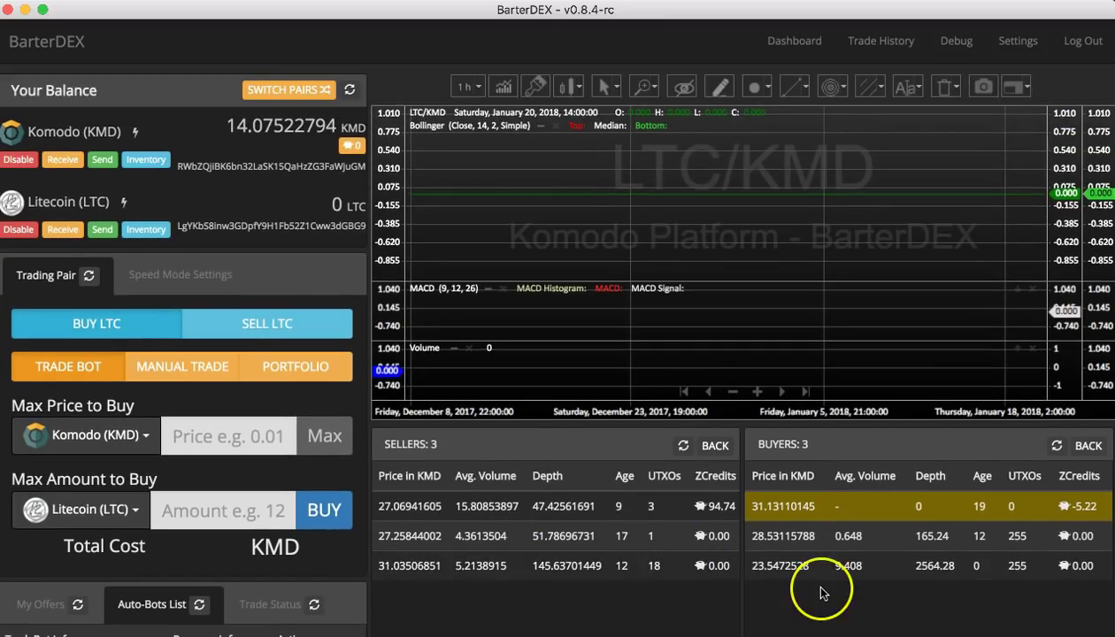
scroll(821, 589, "down", 2)
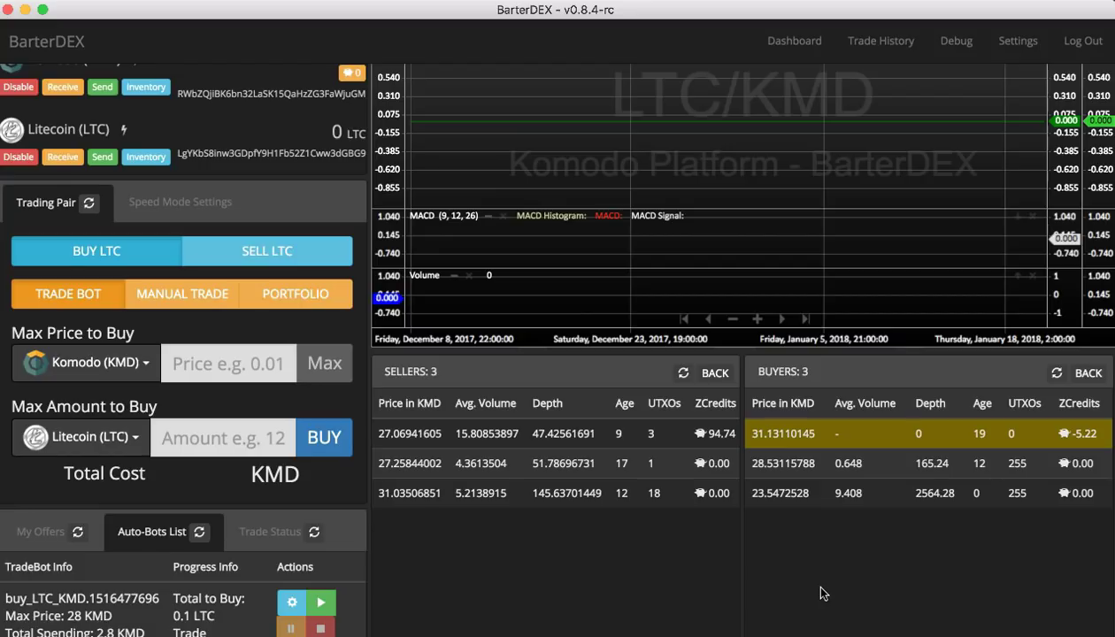
scroll(820, 592, "down", 3)
scroll(821, 592, "down", 1)
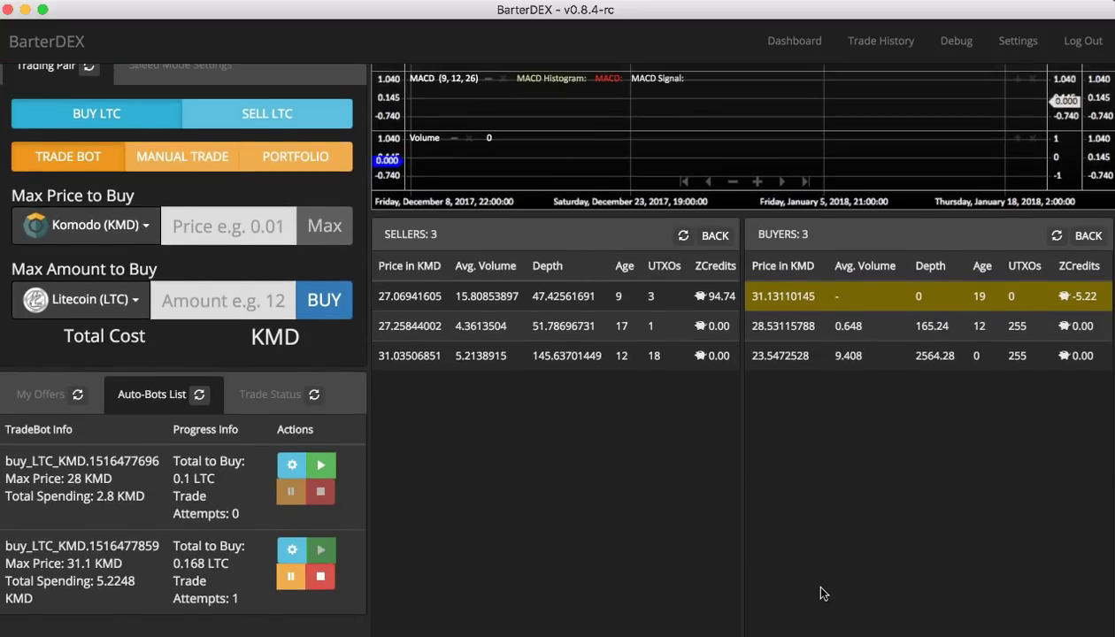
Refresh the Trade Status list and open the realtime LTC/KMD swap's full status details
scroll(151, 443, "up", 2)
left_click(148, 452)
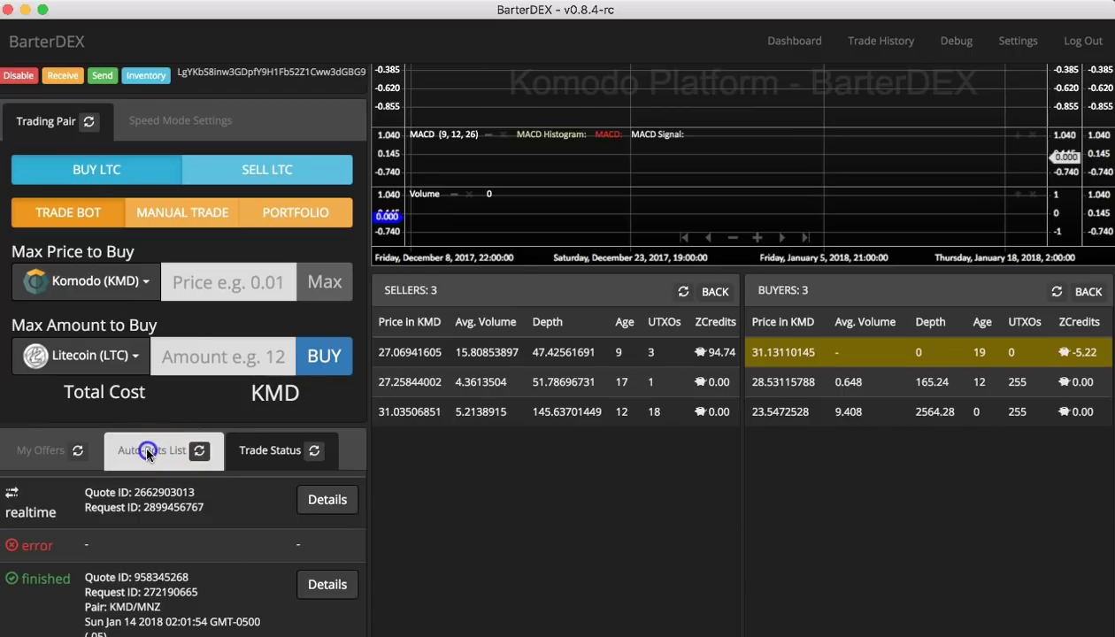
left_click(305, 522)
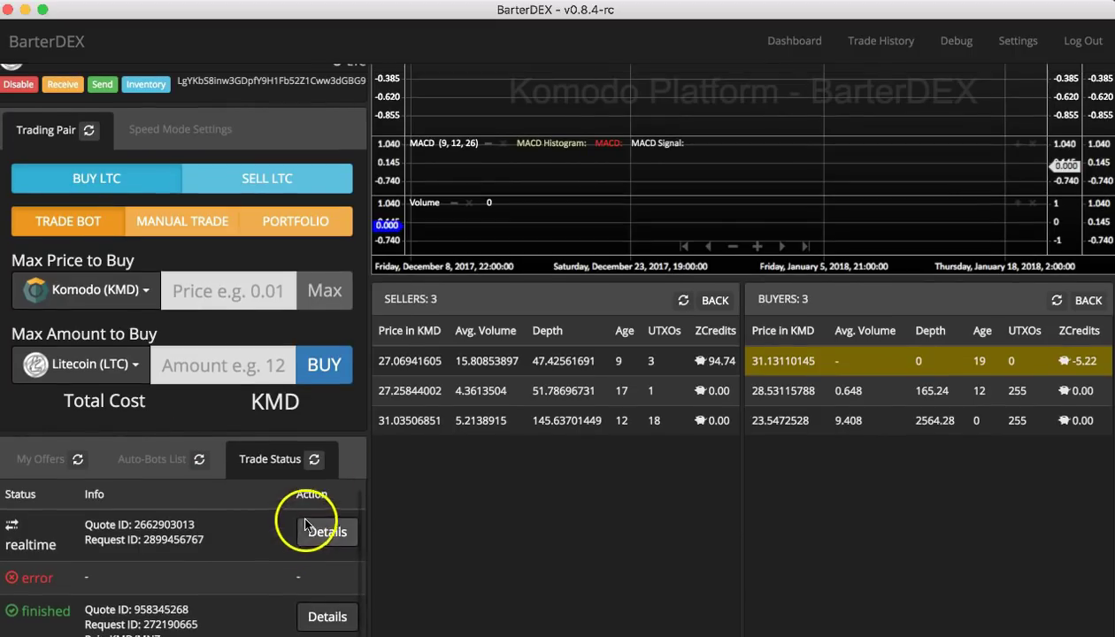
left_click(485, 481)
scroll(485, 480, "down", 4)
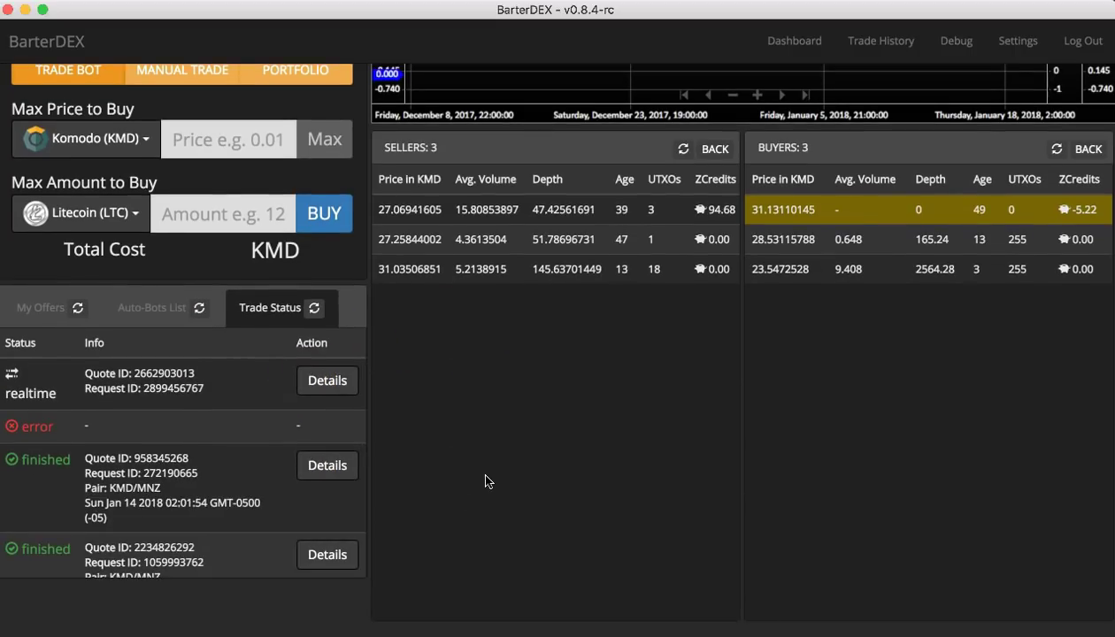
left_click(336, 389)
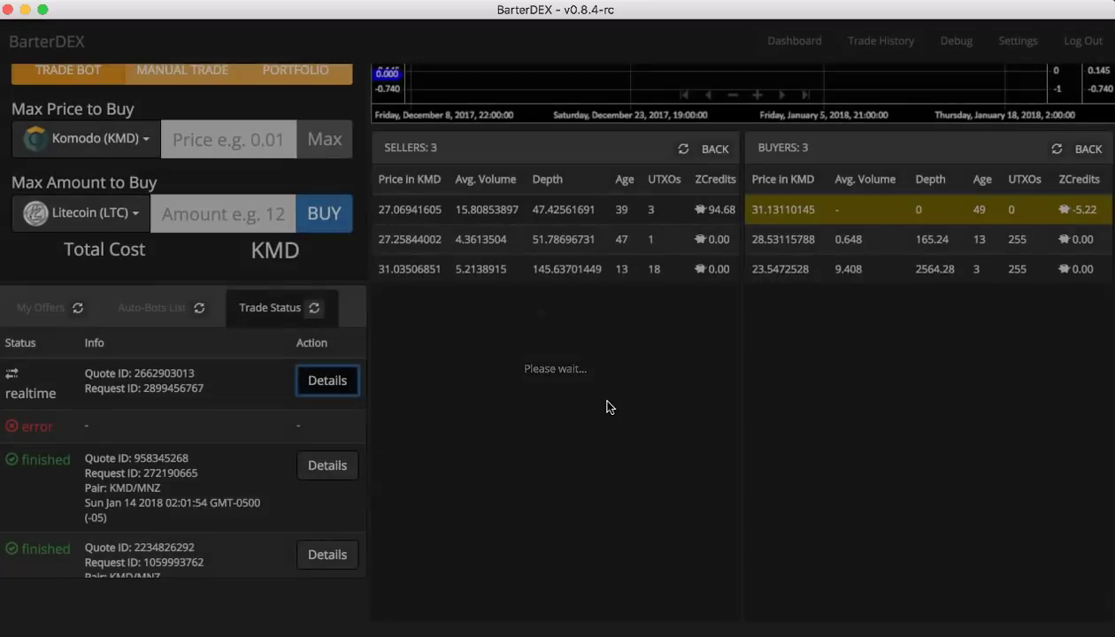
Review the full status showing 0.19091035 LTC received for 5.23172432 KMD
scroll(607, 407, "down", 2)
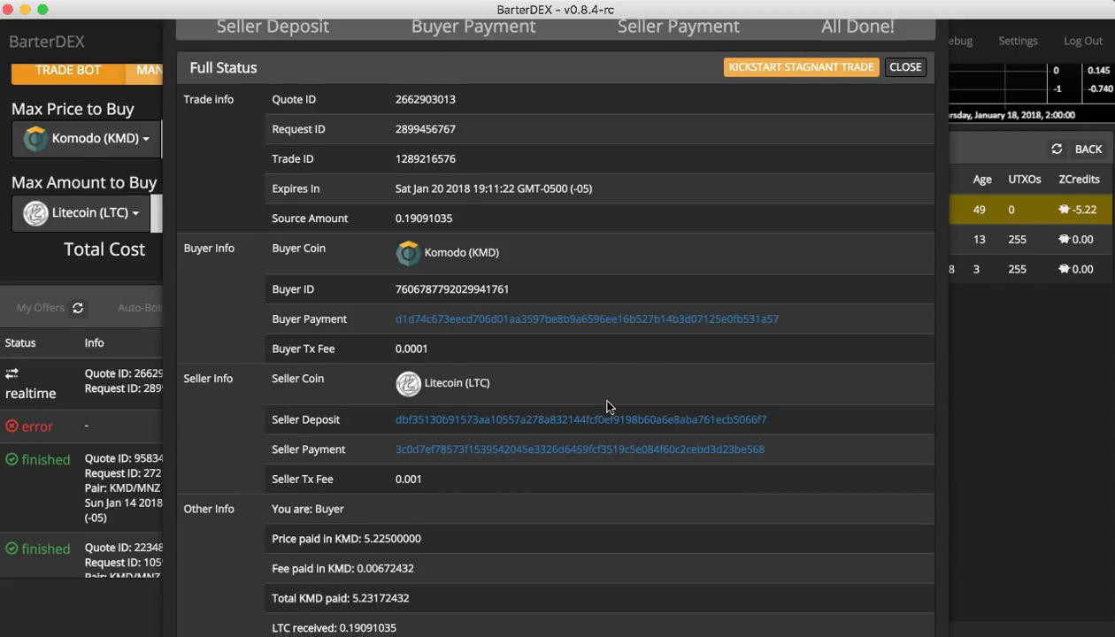
scroll(607, 406, "down", 1)
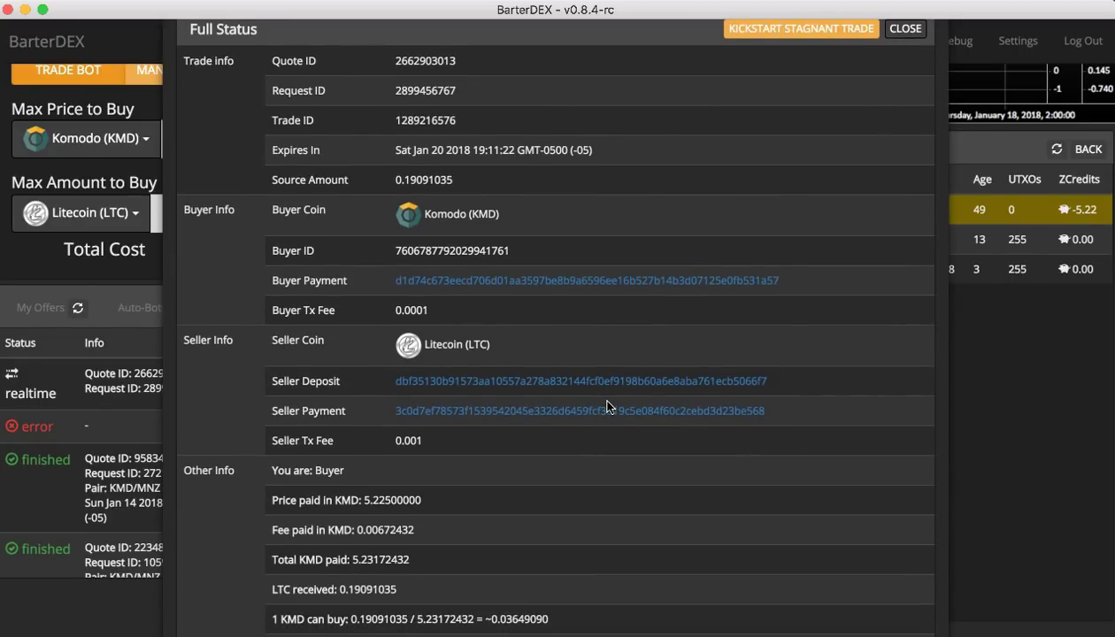
left_click(524, 571)
scroll(523, 570, "up", 1)
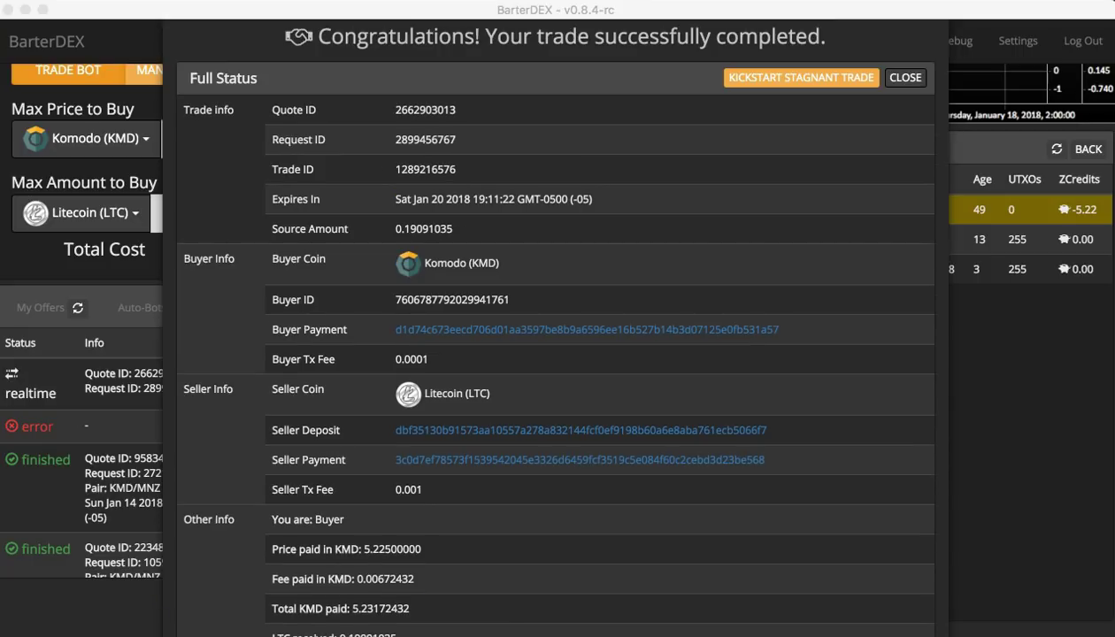
scroll(420, 467, "up", 2)
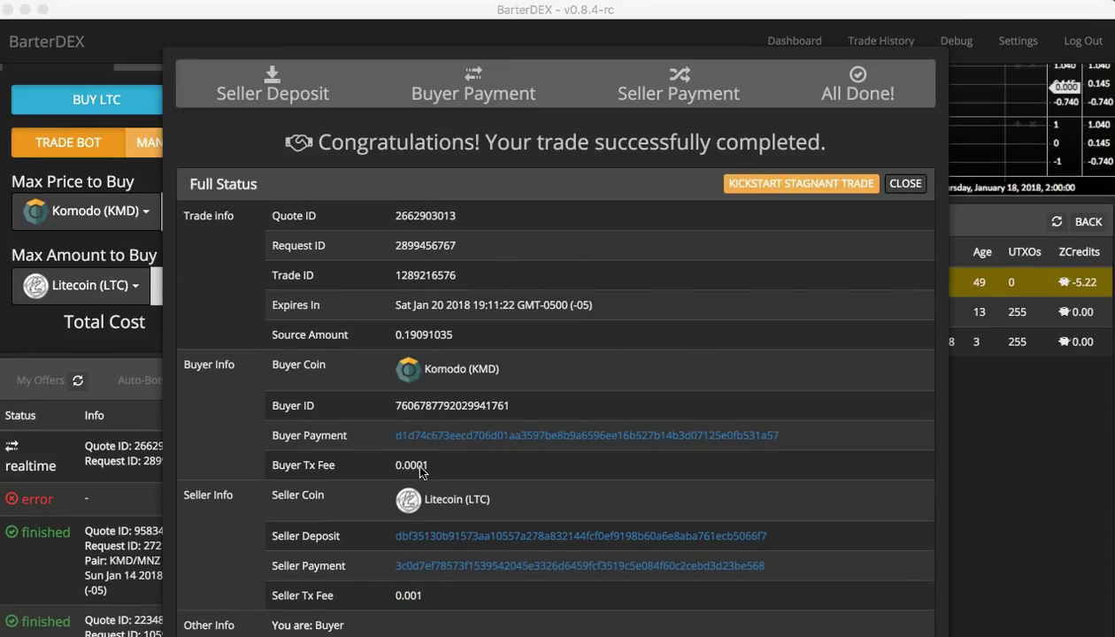
Select the trade-completed message and copy the Seller Payment transaction hash
triple_click(759, 142)
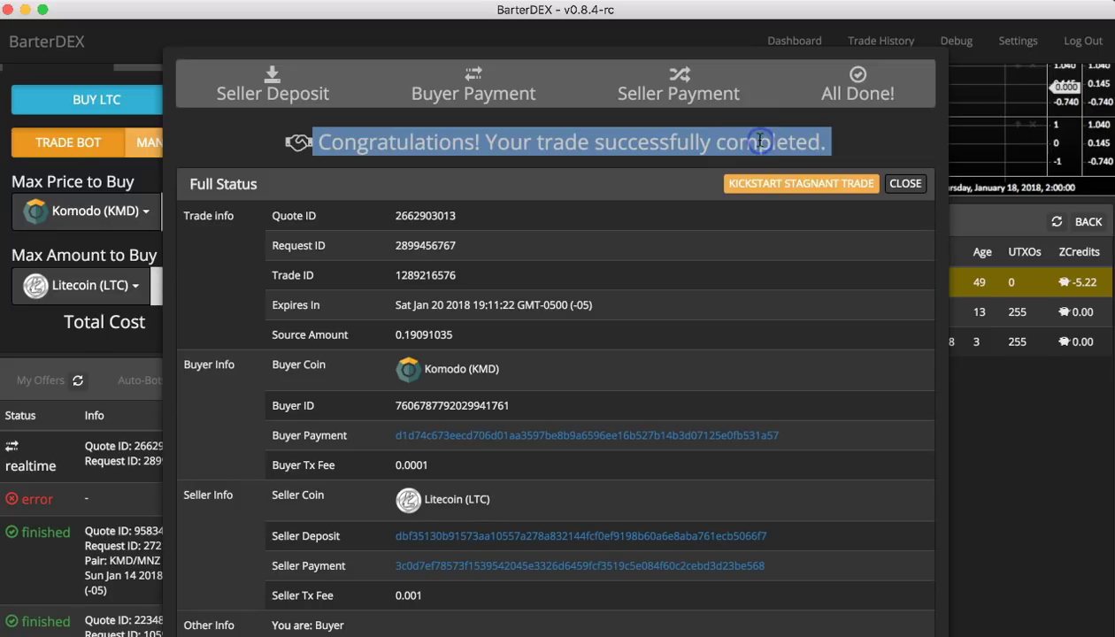
scroll(759, 142, "down", 3)
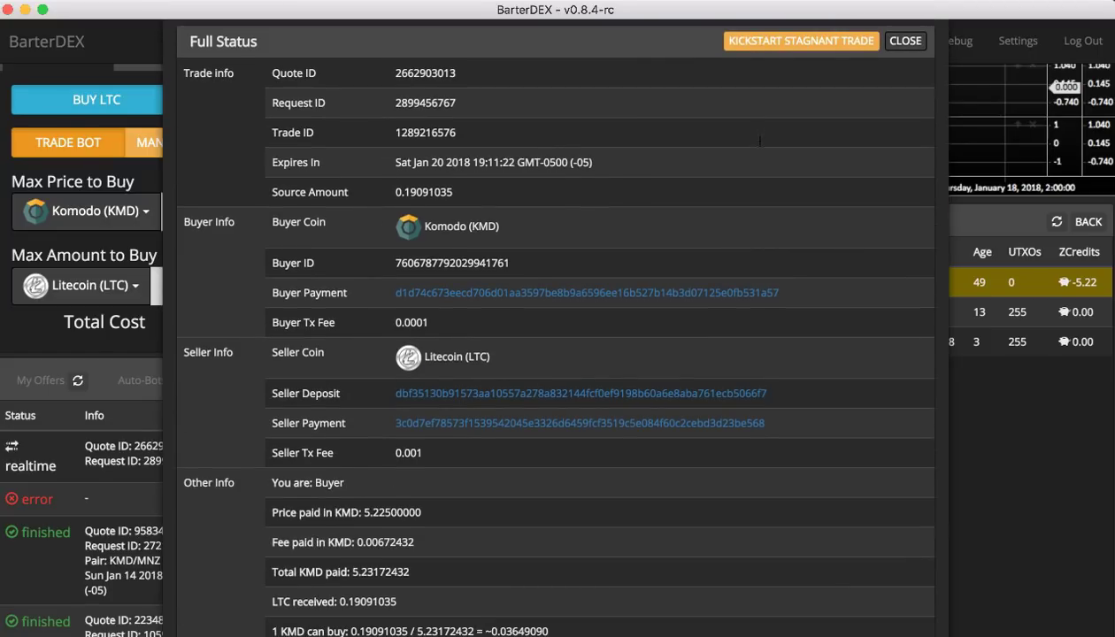
right_click(545, 428)
left_click(579, 454)
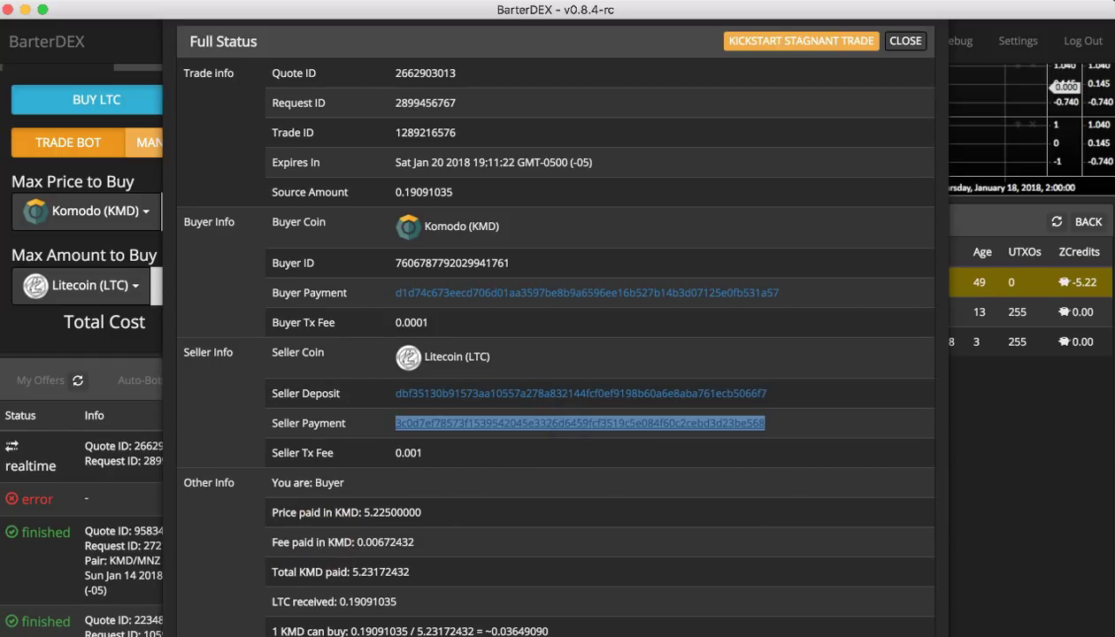
Search the copied seller payment hash on BlockCypher's Litecoin explorer
left_click(537, 630)
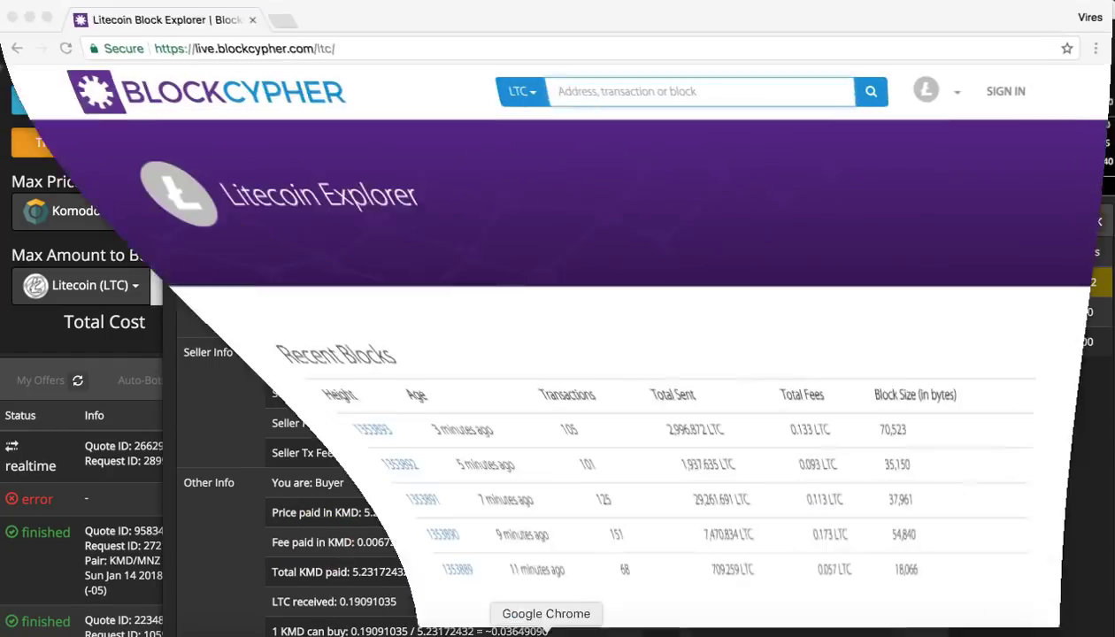
left_click(593, 99)
key("super+v")
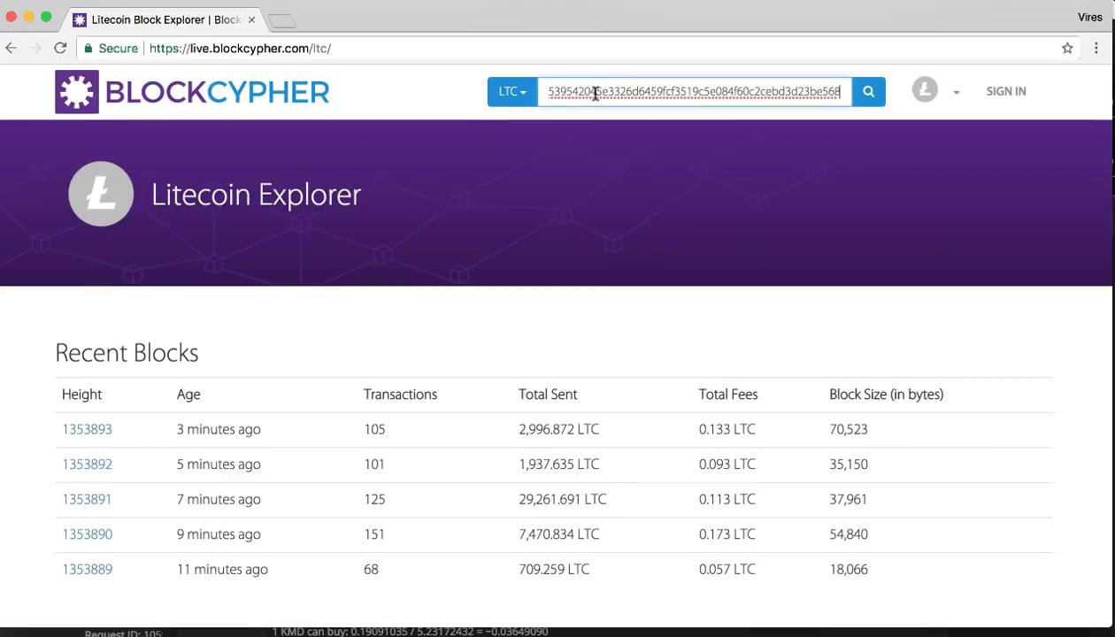
key("Return")
Review the unconfirmed transaction's details showing 0.19291035 LTC sent, then leave the browser
left_click(624, 183)
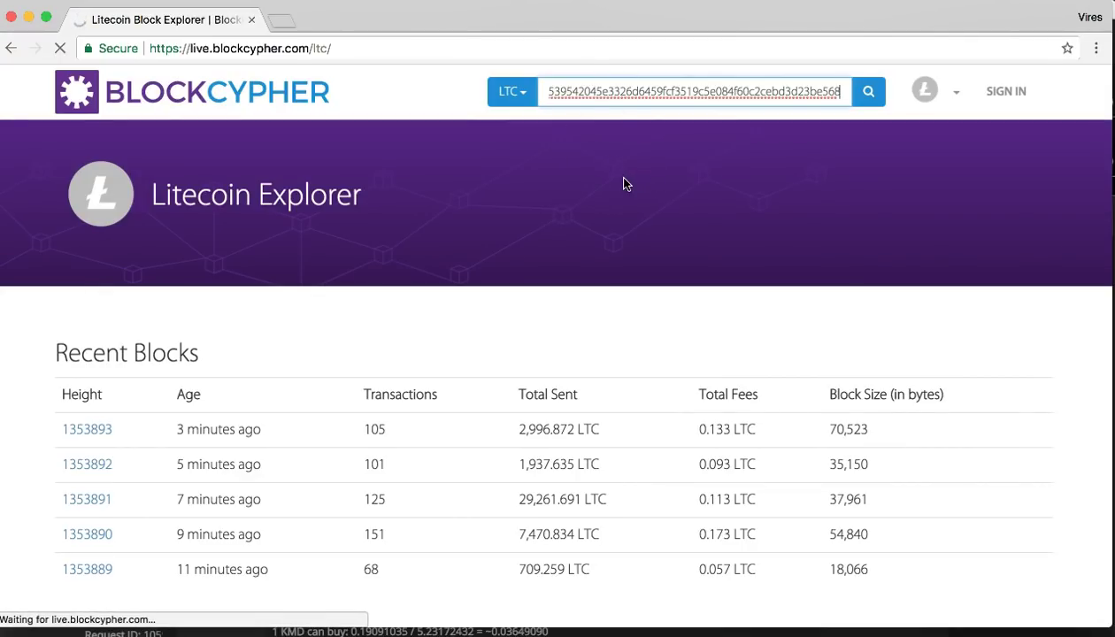
scroll(624, 266, "down", 3)
left_click(628, 332)
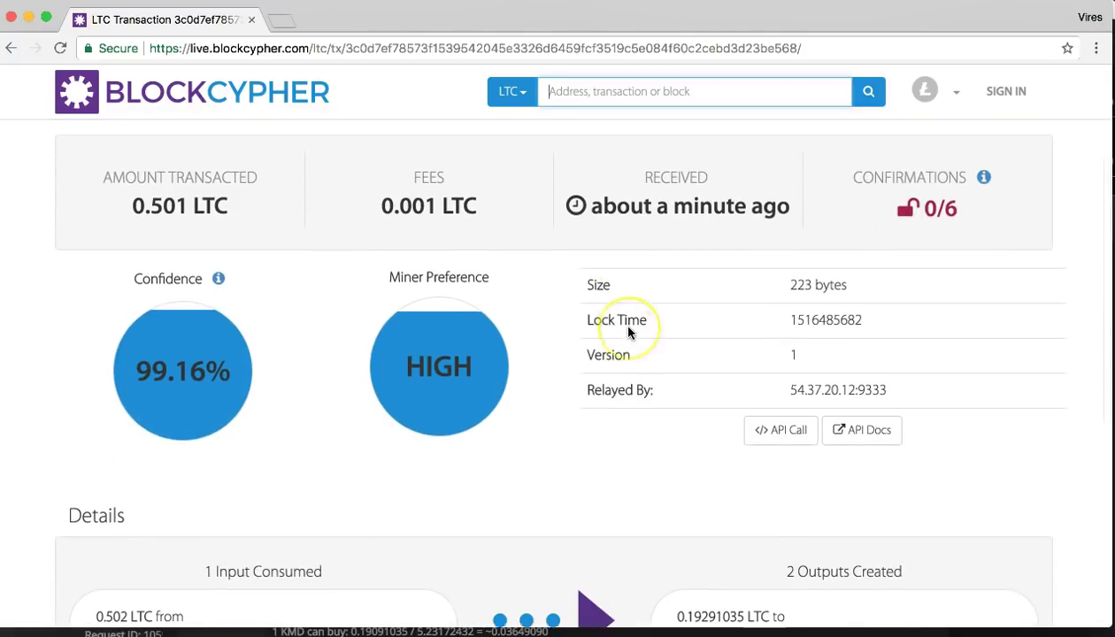
scroll(628, 331, "down", 3)
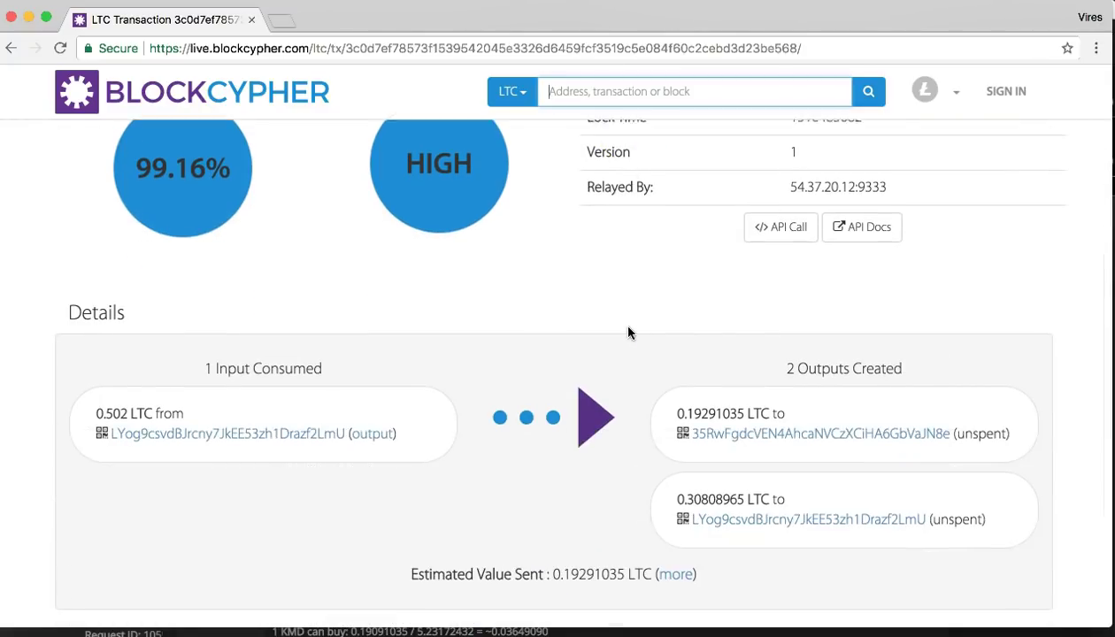
scroll(628, 332, "down", 1)
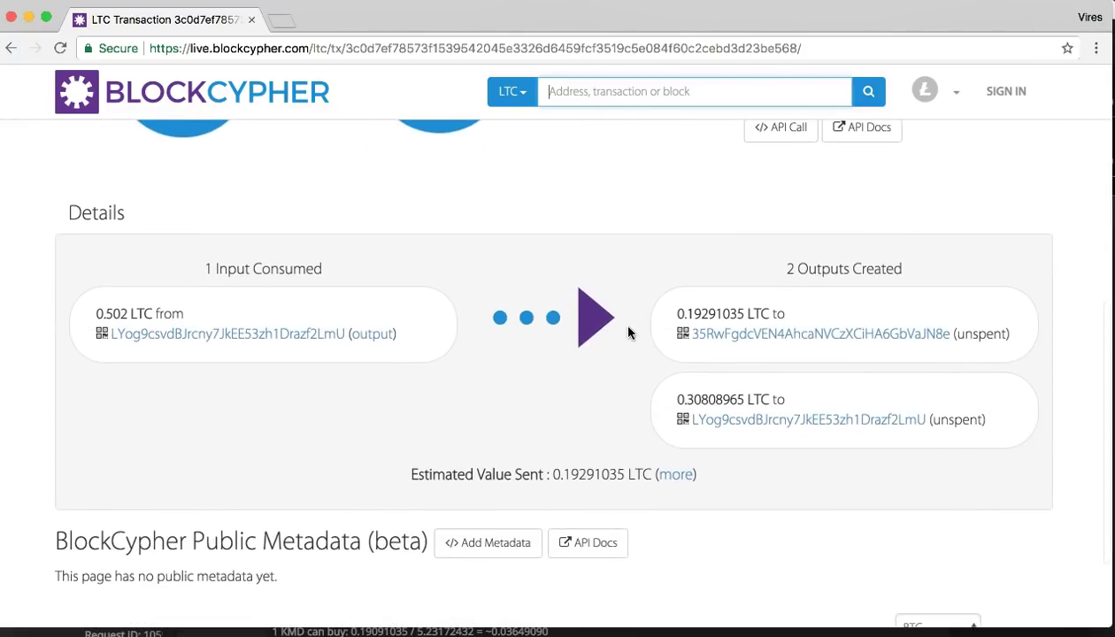
left_click(192, 88)
Close the full swap status and refresh the portfolio dashboard balances
left_click(29, 17)
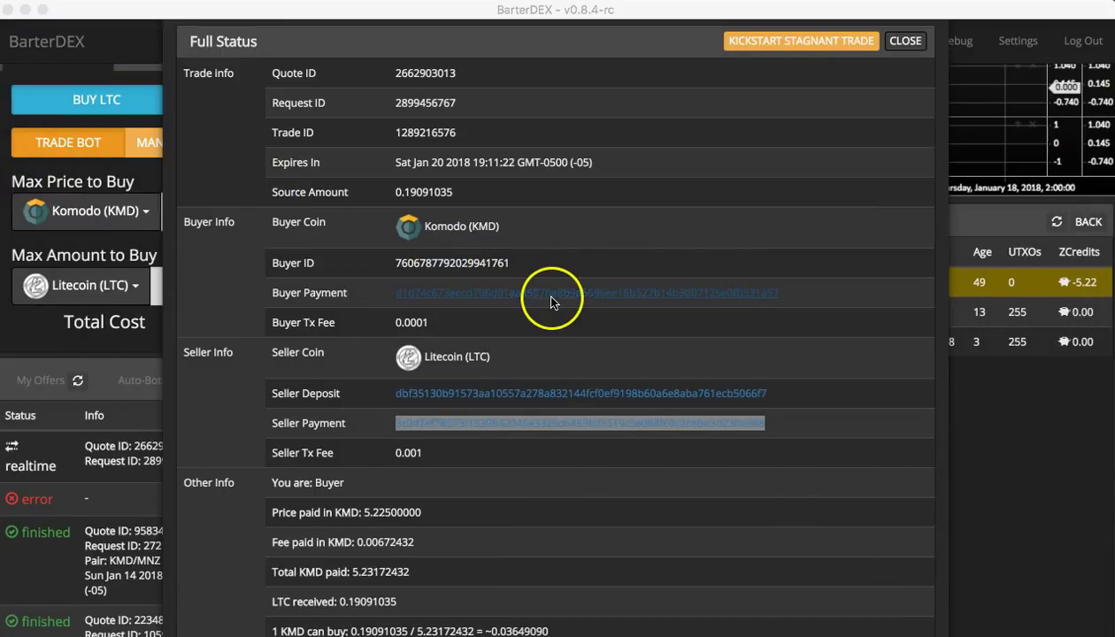
scroll(840, 159, "up", 3)
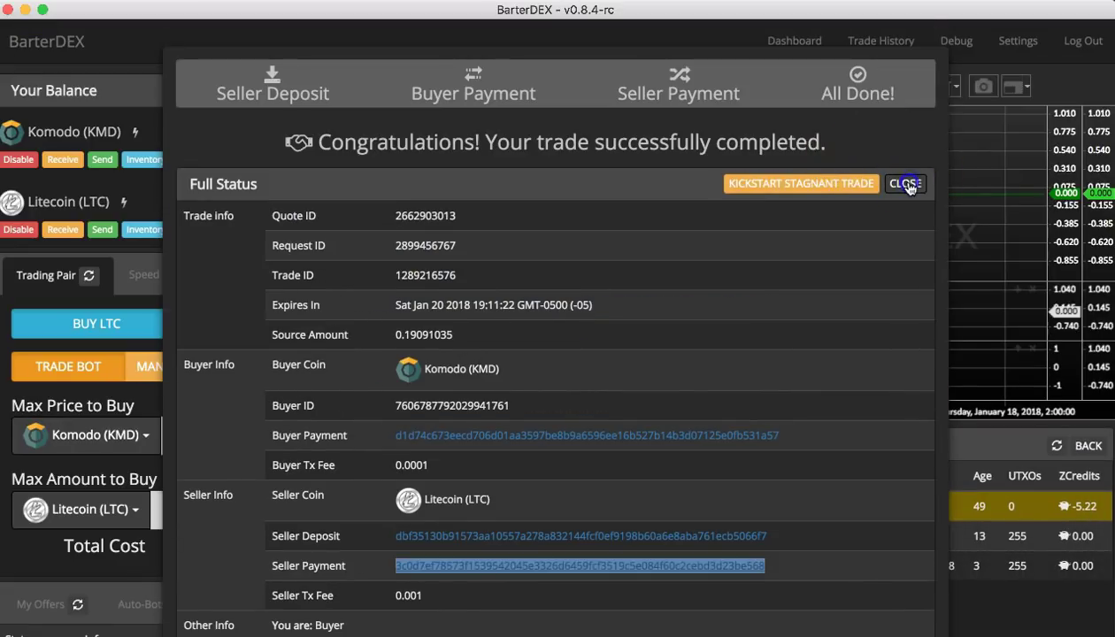
left_click(906, 181)
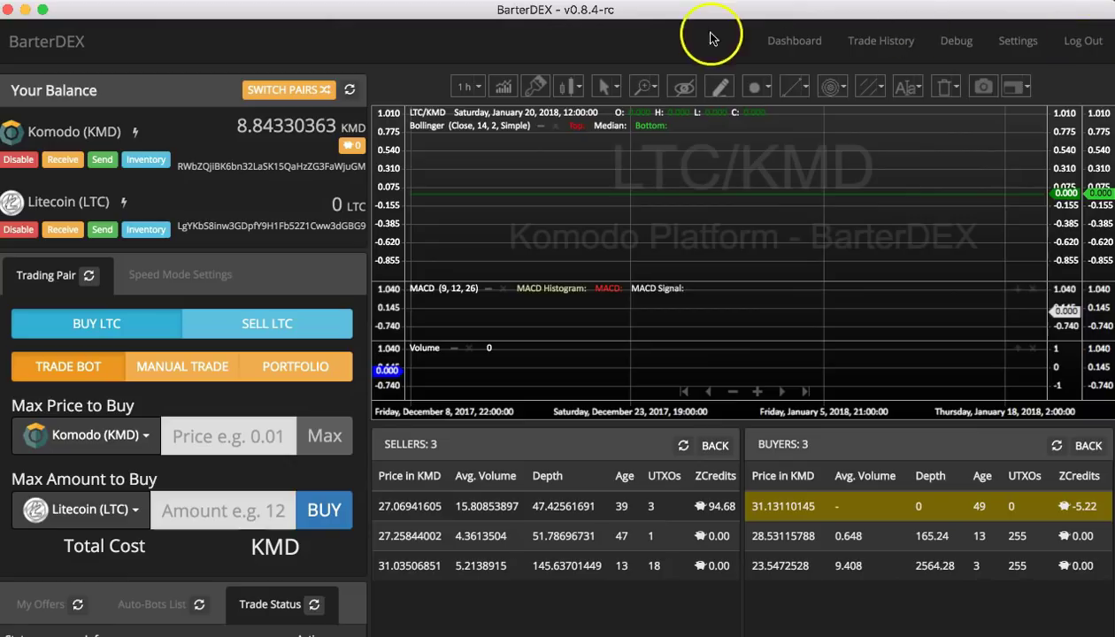
left_click(784, 46)
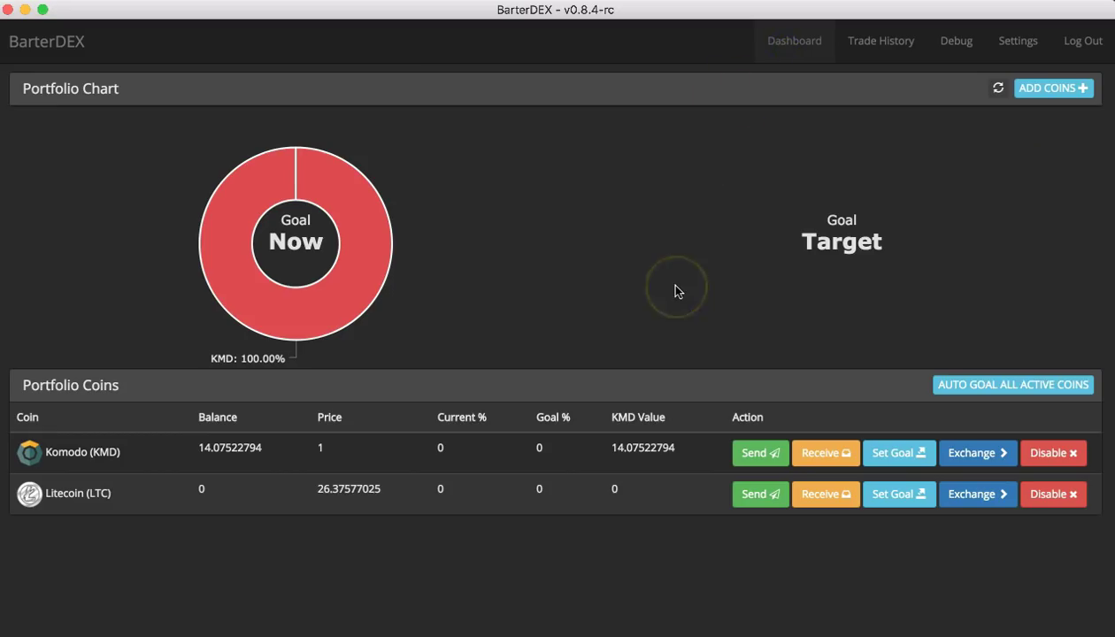
left_click(997, 89)
Check the 0.19191035 LTC balance and its chart slice, then log out of the wallet
left_click(110, 622)
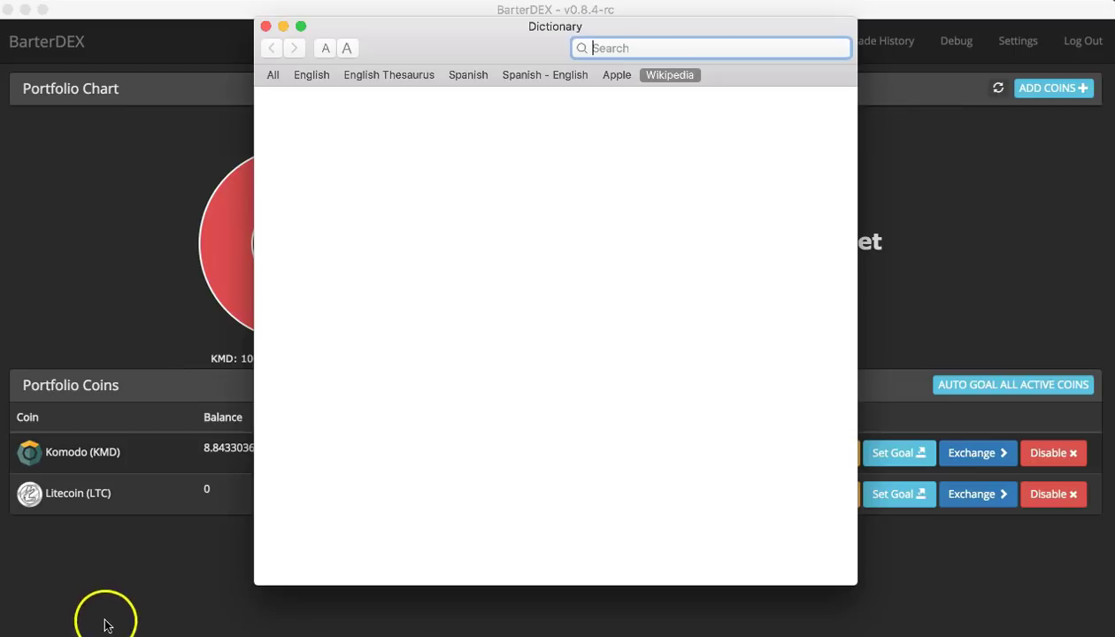
left_click(283, 27)
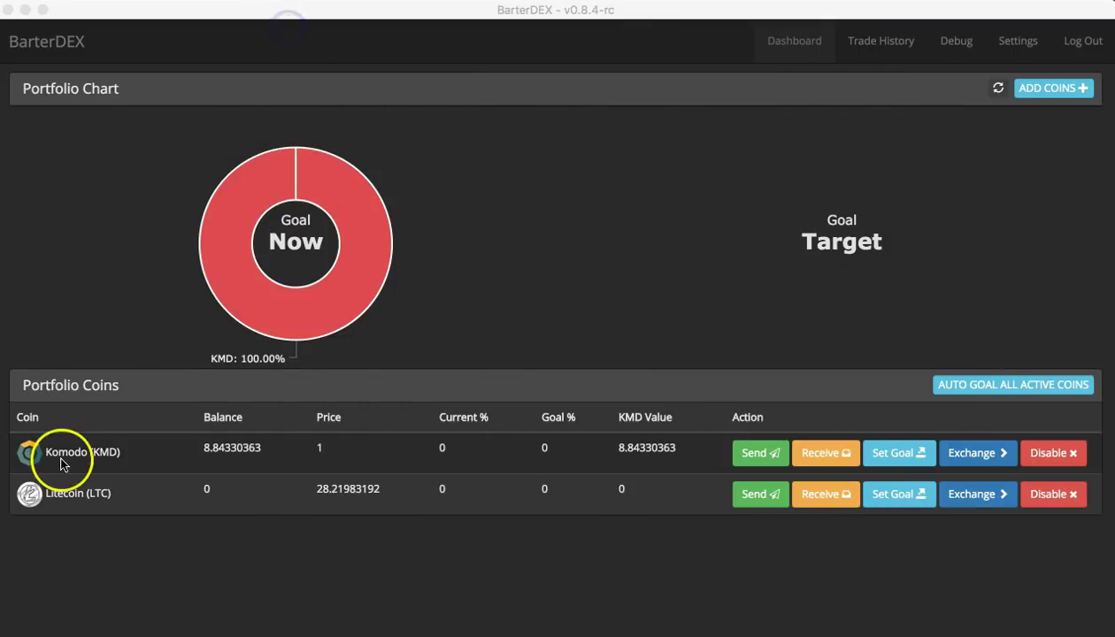
left_click(102, 548)
double_click(228, 492)
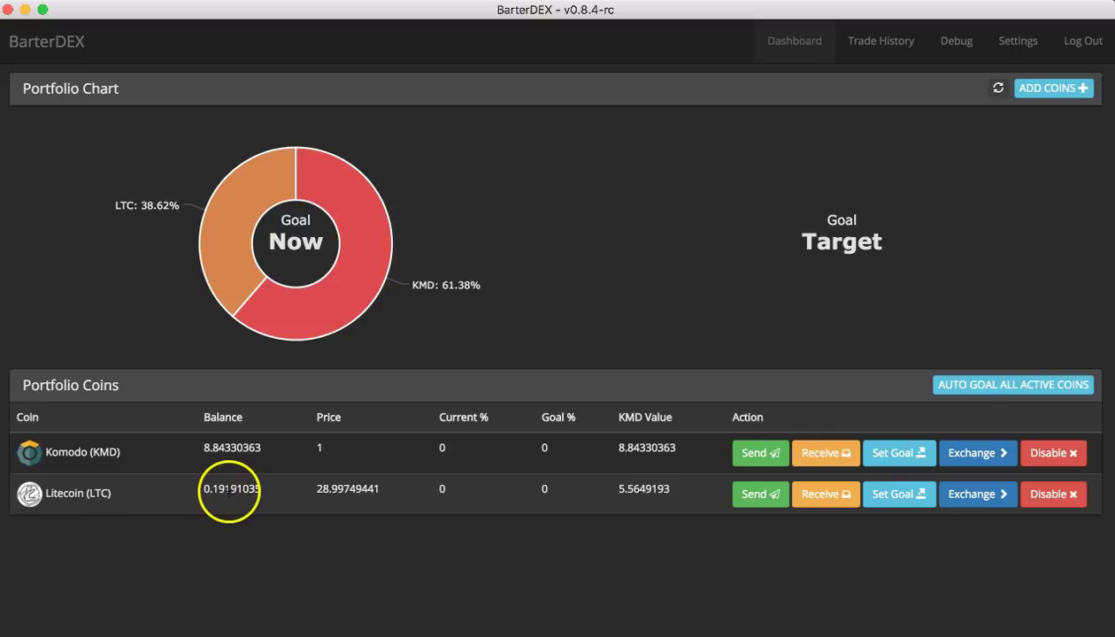
left_click(292, 531)
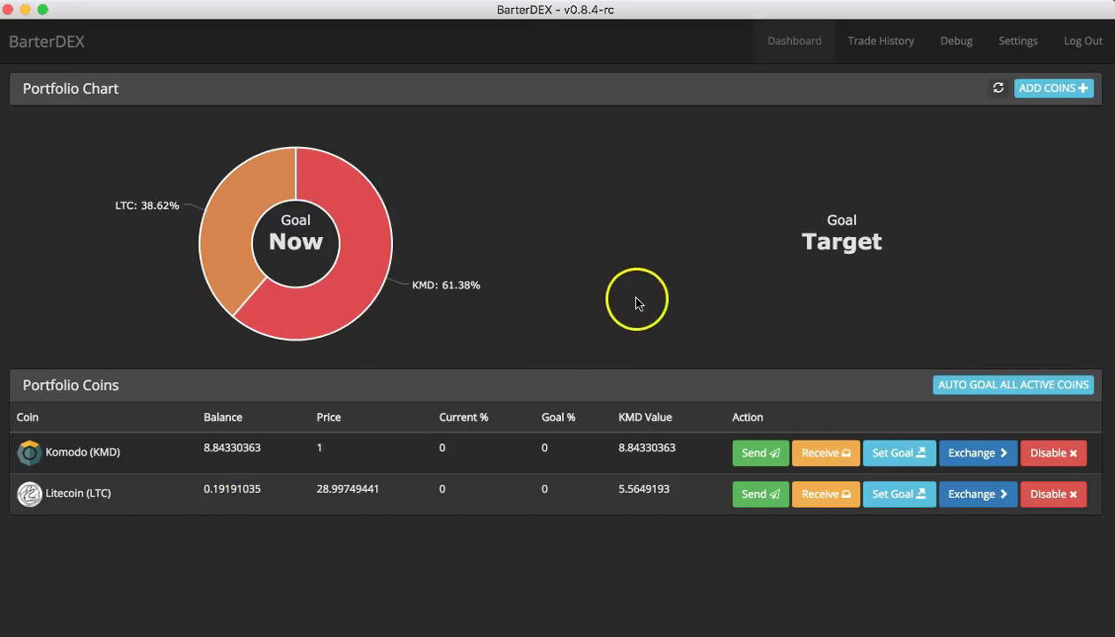
left_click(219, 181)
left_click(126, 299)
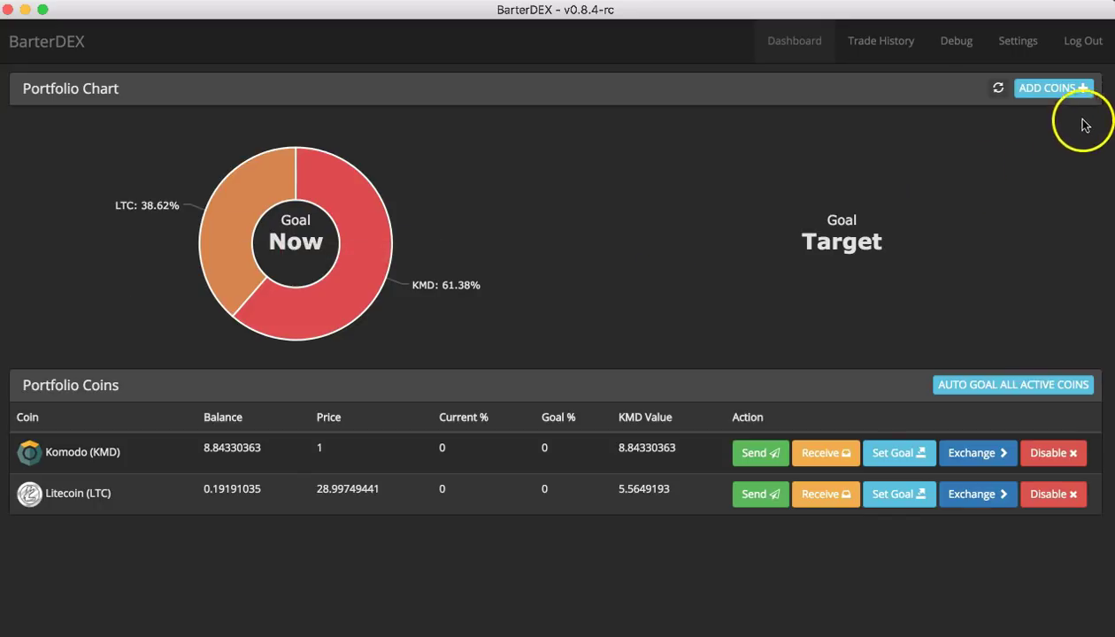
left_click(1081, 43)
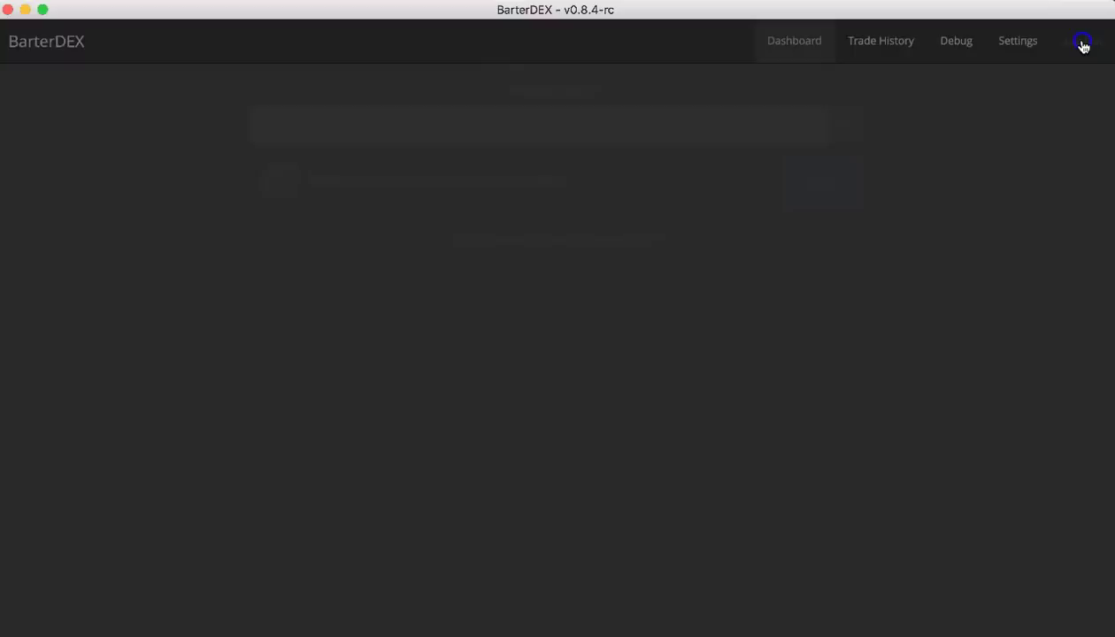